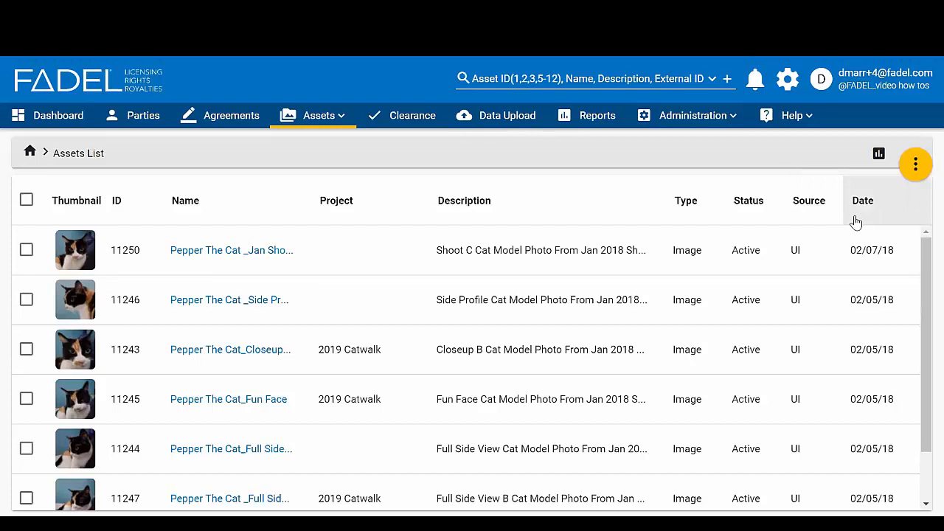
- Select the assets with IDs 11250 and 11246 in the assets list
mouse_move(817, 246)
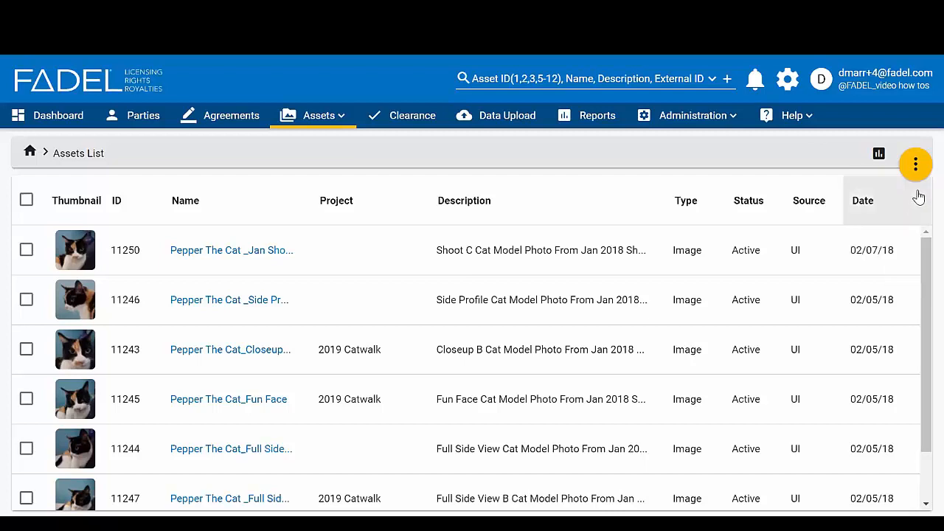
left_click(917, 166)
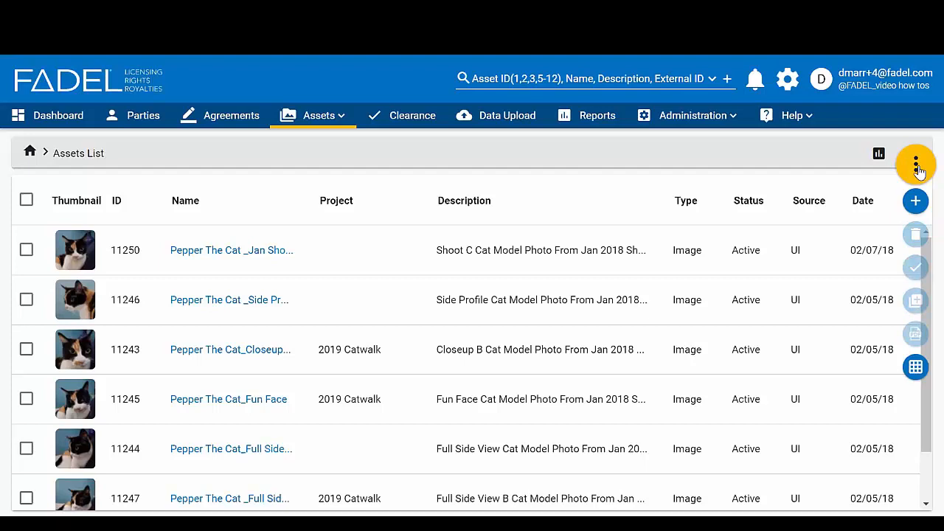
left_click(25, 250)
left_click(26, 299)
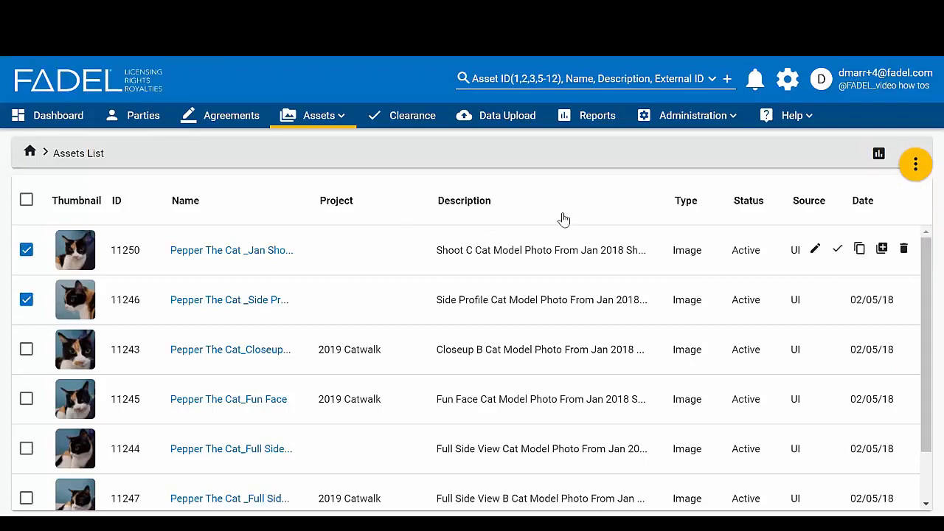
- View the rights clearance query for the two selected assets and return to the assets list
mouse_move(918, 168)
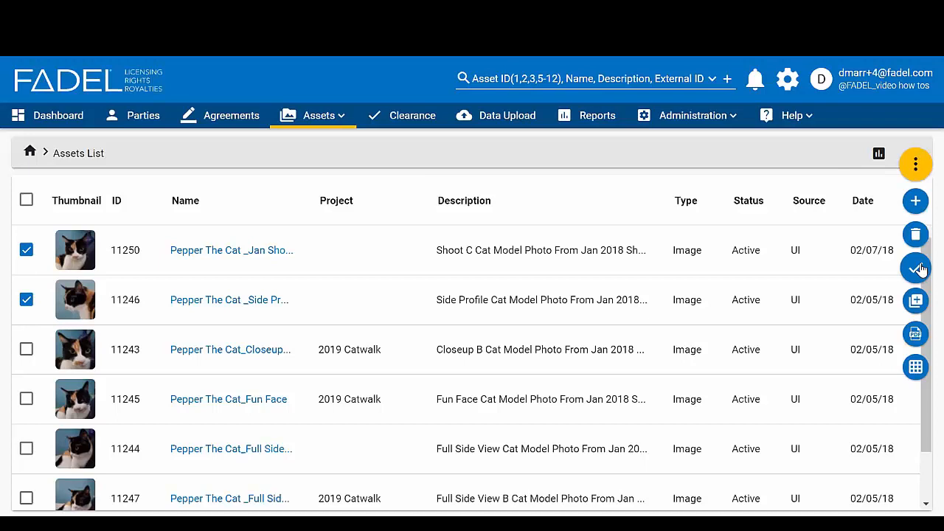
left_click(918, 269)
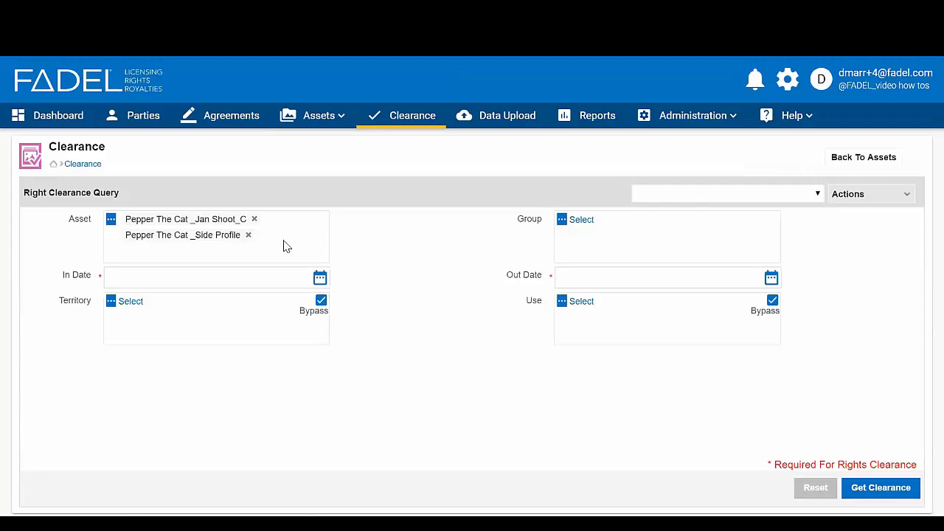
left_click(842, 164)
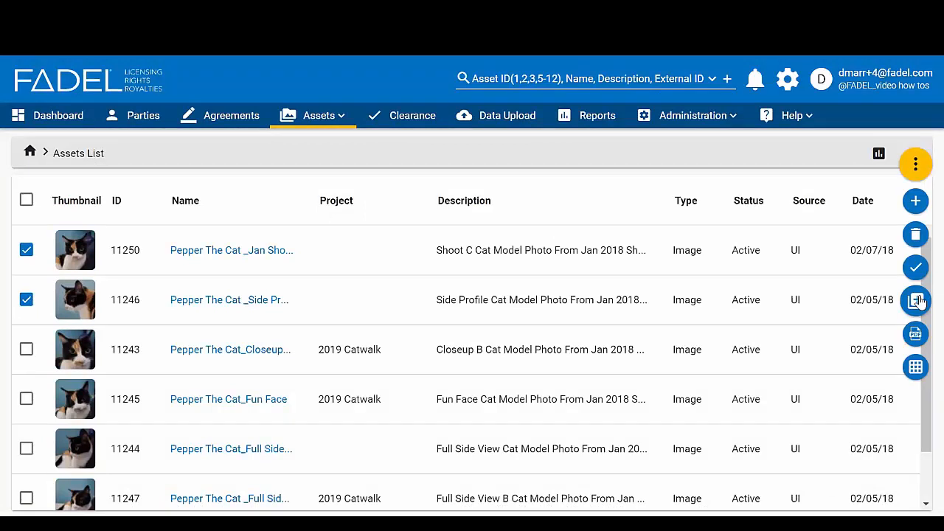
- Add the two selected assets to the 2019 Catwalk project, accepting its associated agreements
left_click(916, 300)
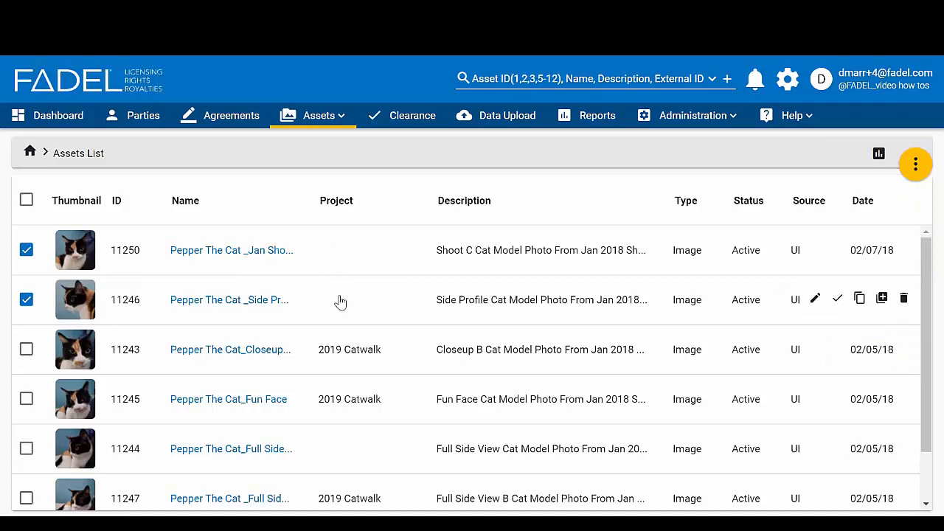
mouse_move(919, 169)
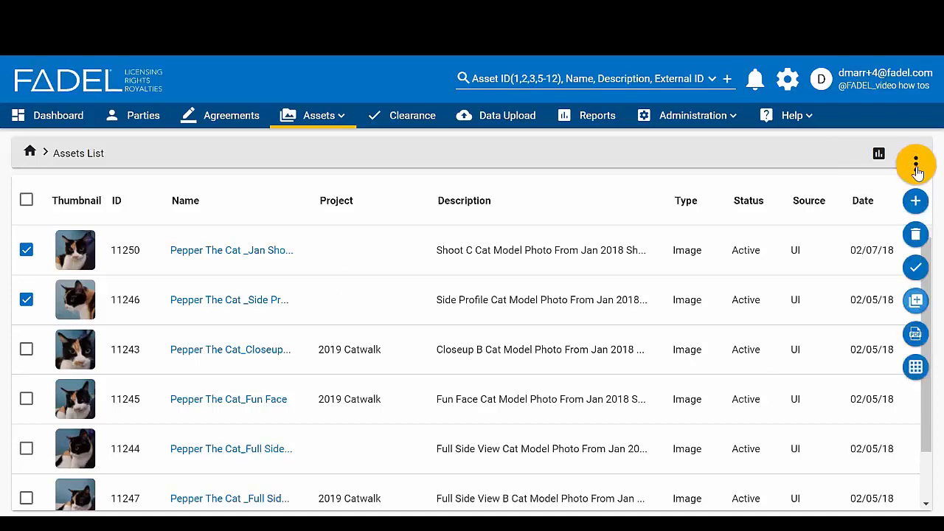
left_click(913, 298)
left_click(863, 330)
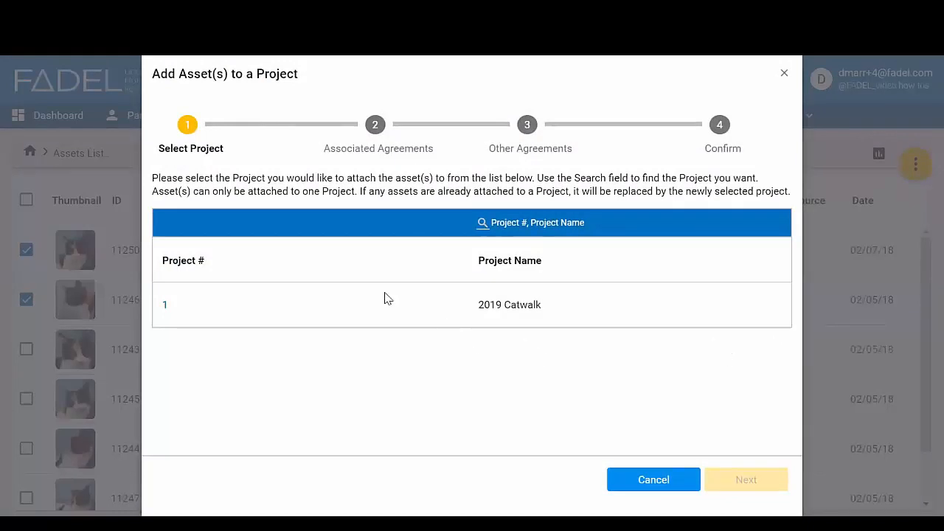
left_click(169, 312)
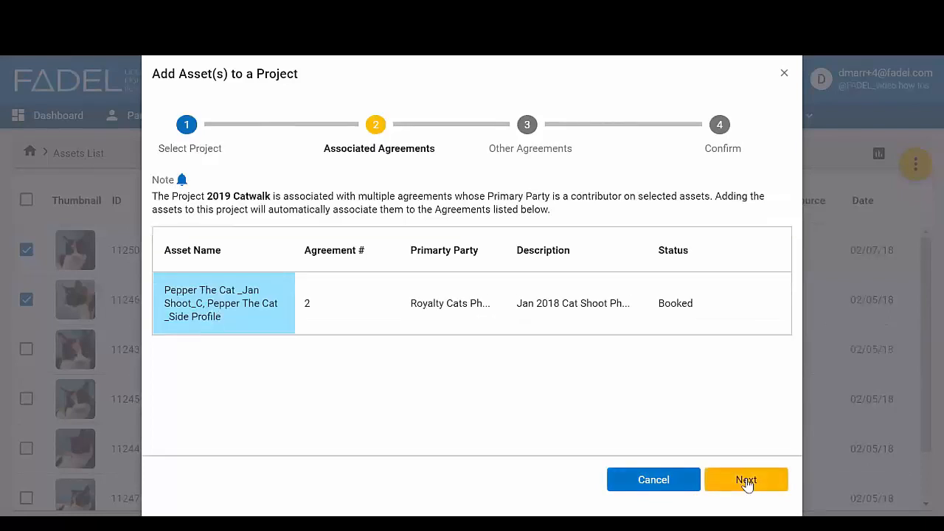
left_click(742, 479)
left_click(745, 481)
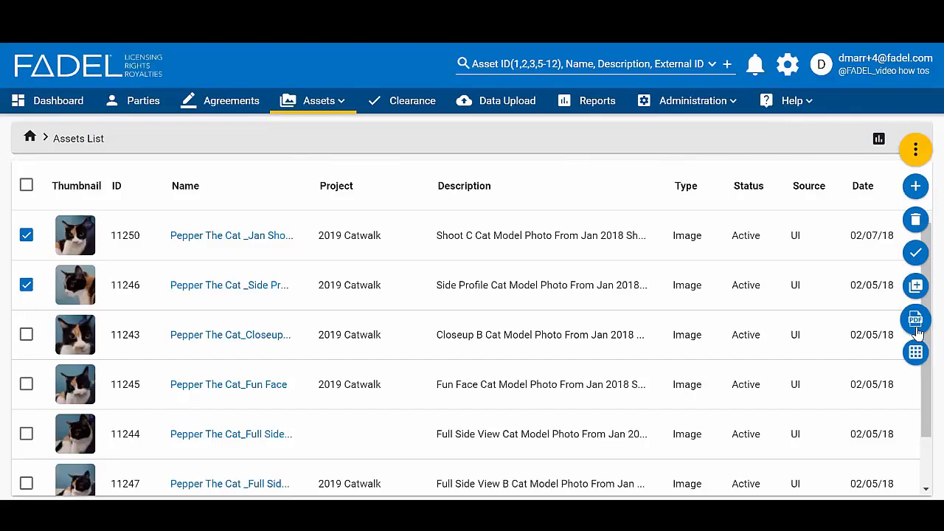
- Export the selected assets to PDF with the title "Pepper the Cat Assets", keeping all included sections
left_click(917, 329)
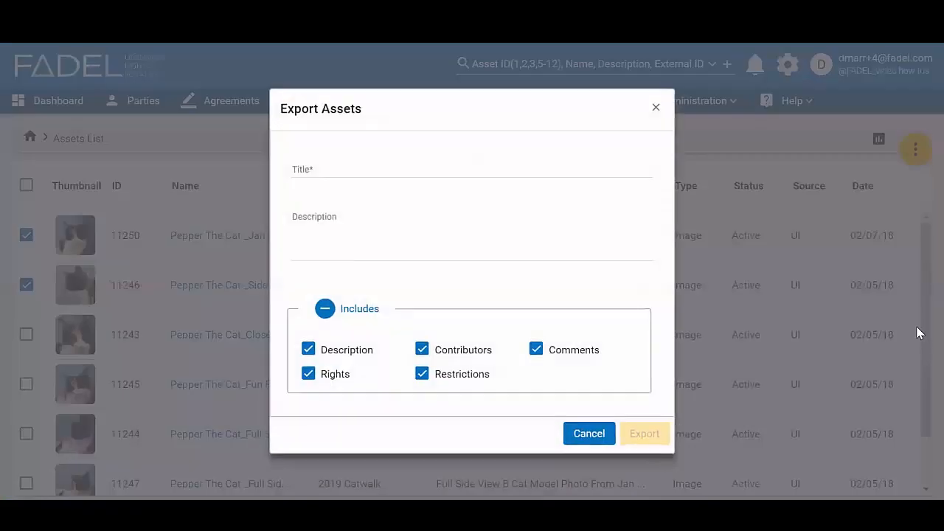
left_click(340, 173)
type("Pepper the Cat Assets")
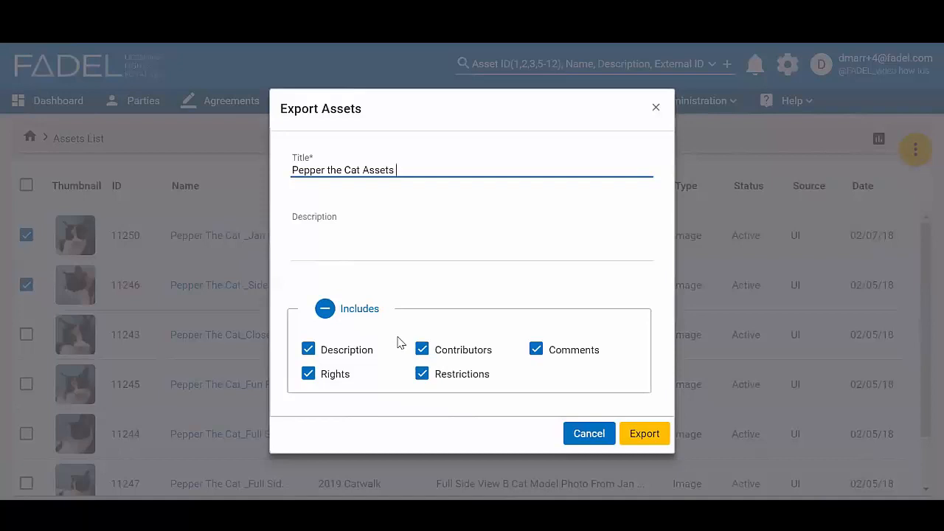
left_click(652, 439)
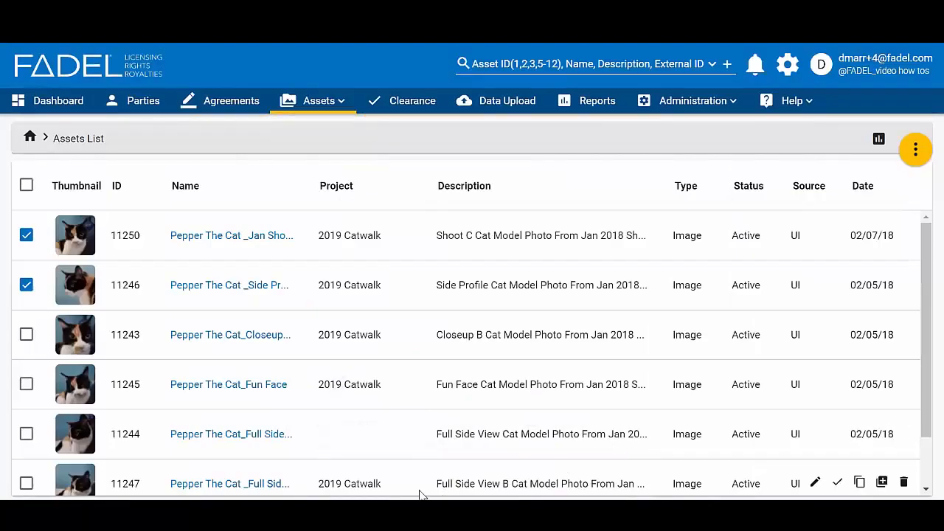
left_click(85, 487)
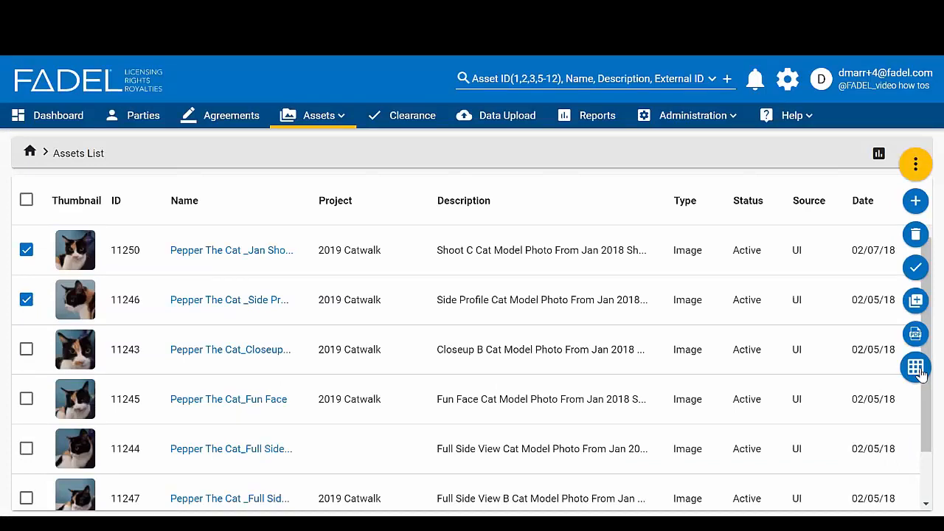
- View the assets as a thumbnail grid with their available actions, and return to the list view
left_click(919, 372)
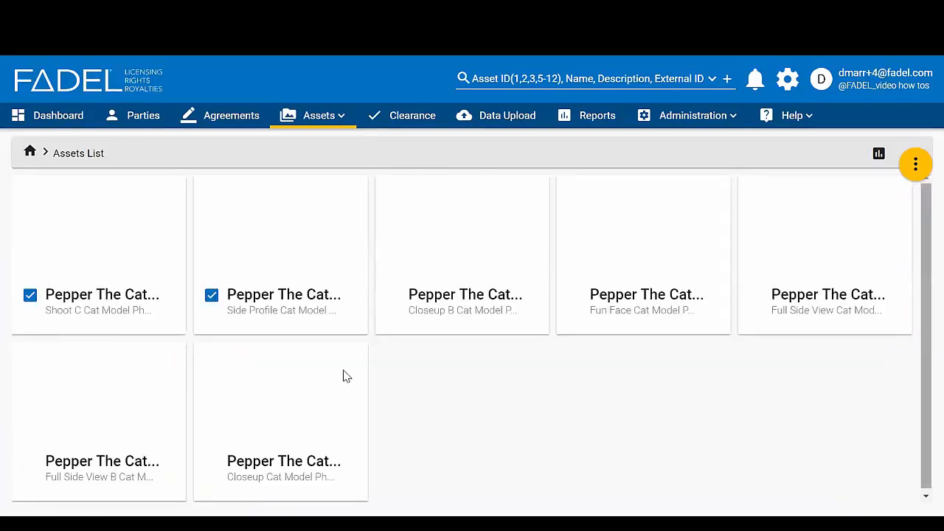
mouse_move(143, 327)
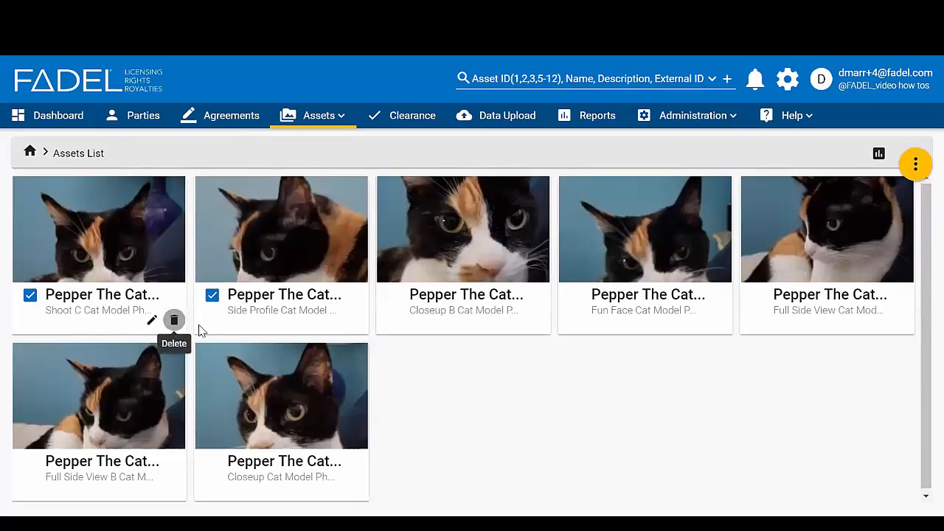
mouse_move(806, 210)
mouse_move(914, 164)
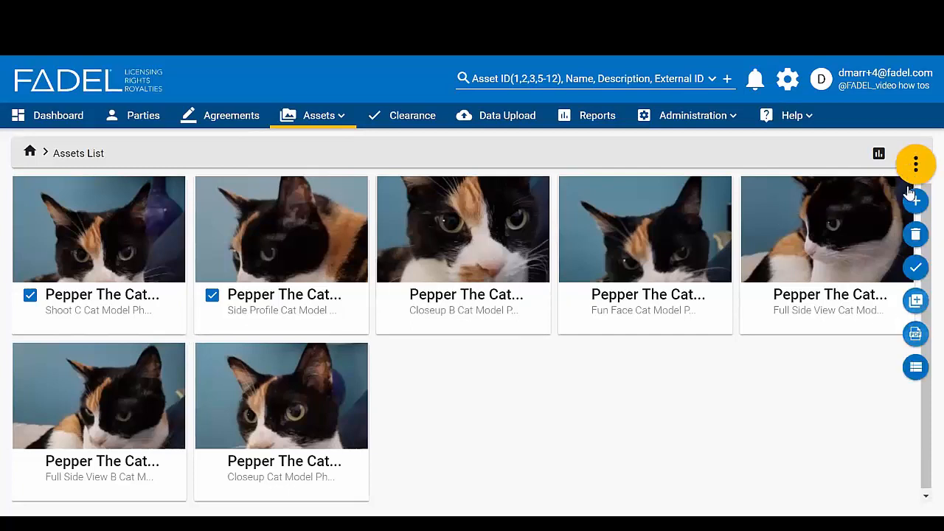
left_click(916, 368)
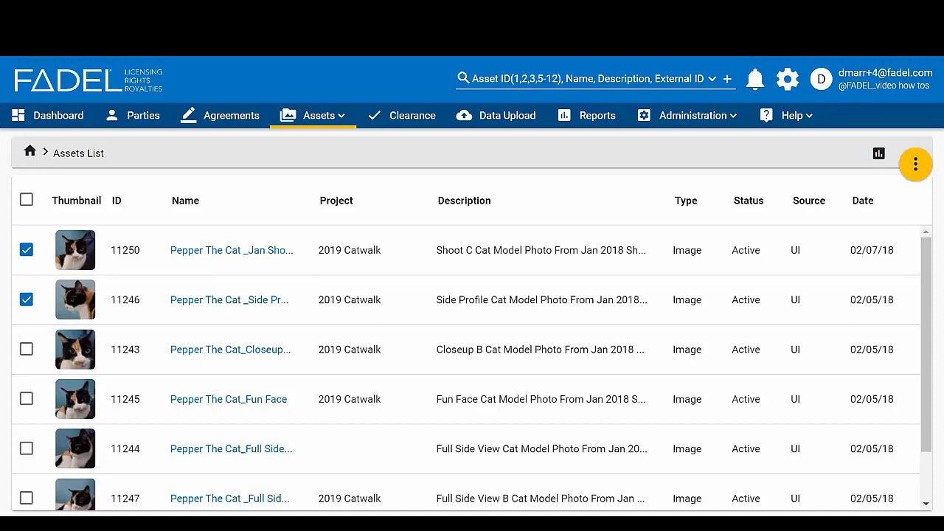
- Open asset 11250 and examine its details and the full terms of its right under agreement 1
left_click(228, 251)
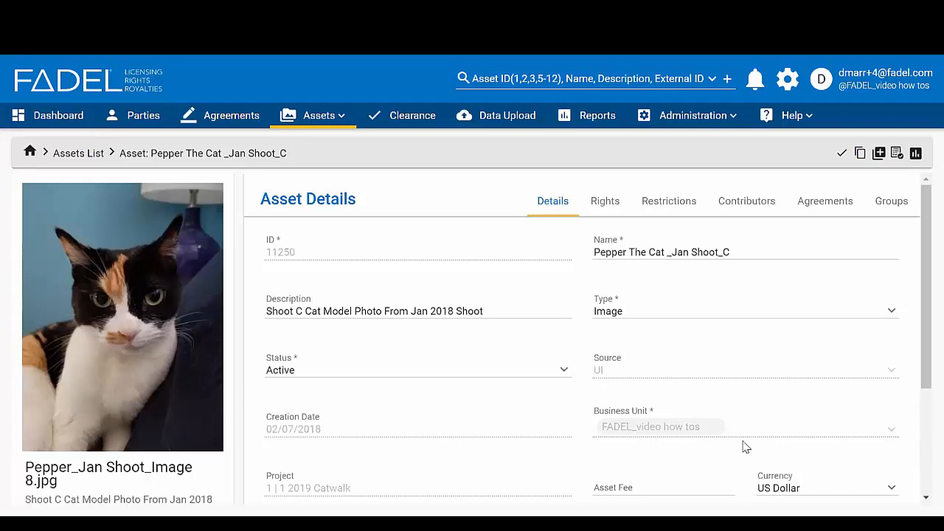
scroll(743, 447, "down", 1)
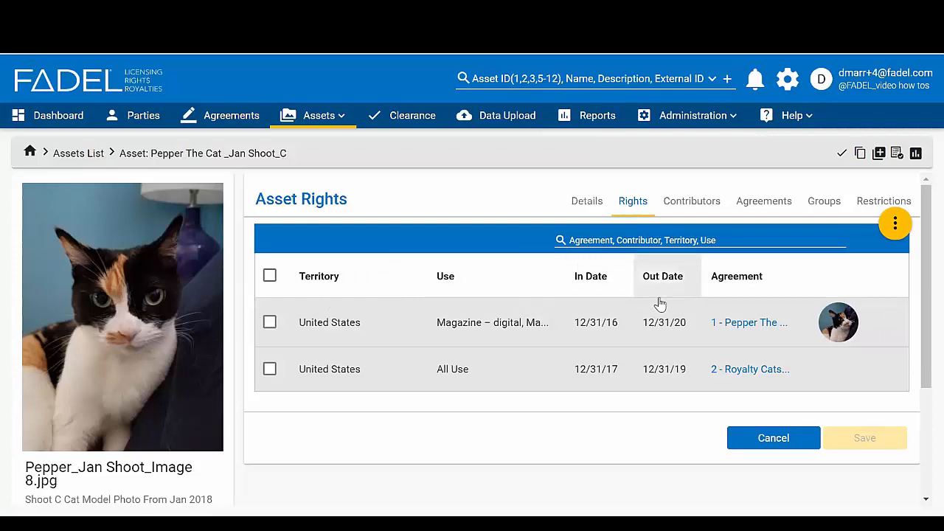
mouse_move(719, 335)
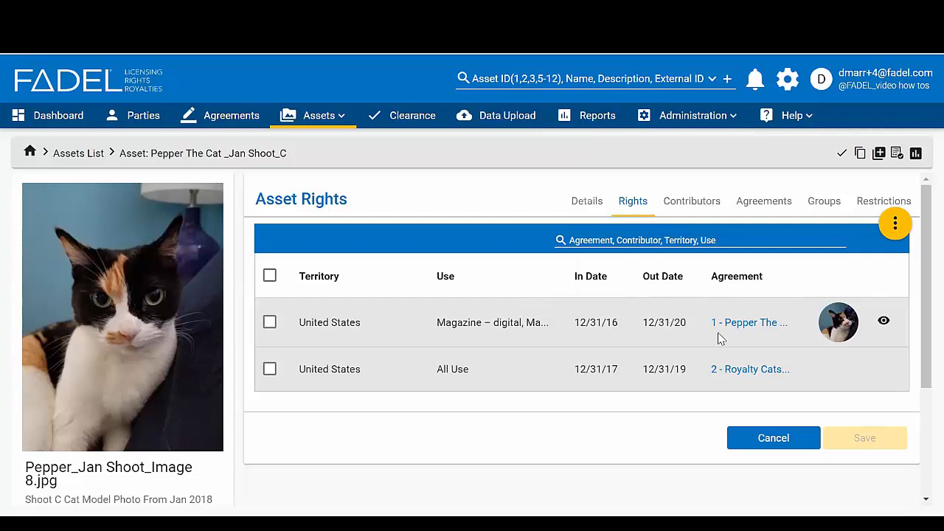
left_click(884, 322)
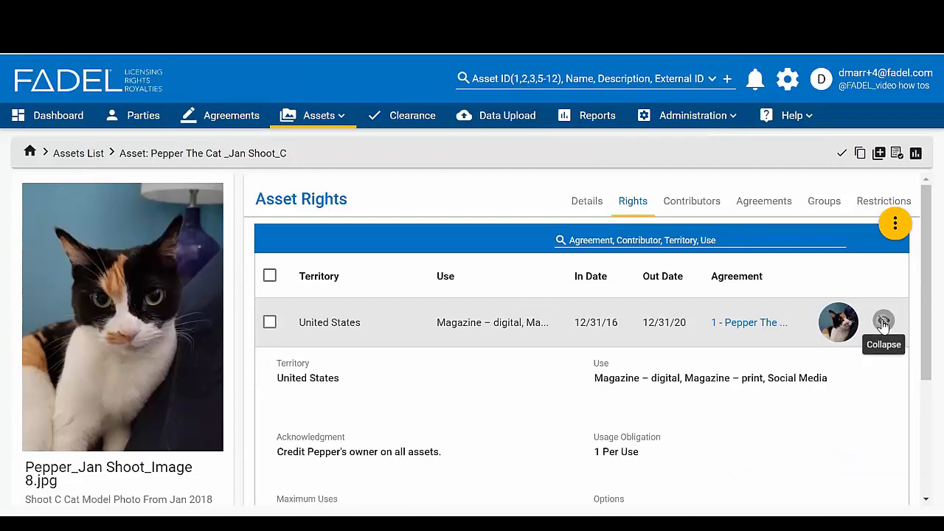
left_click(883, 322)
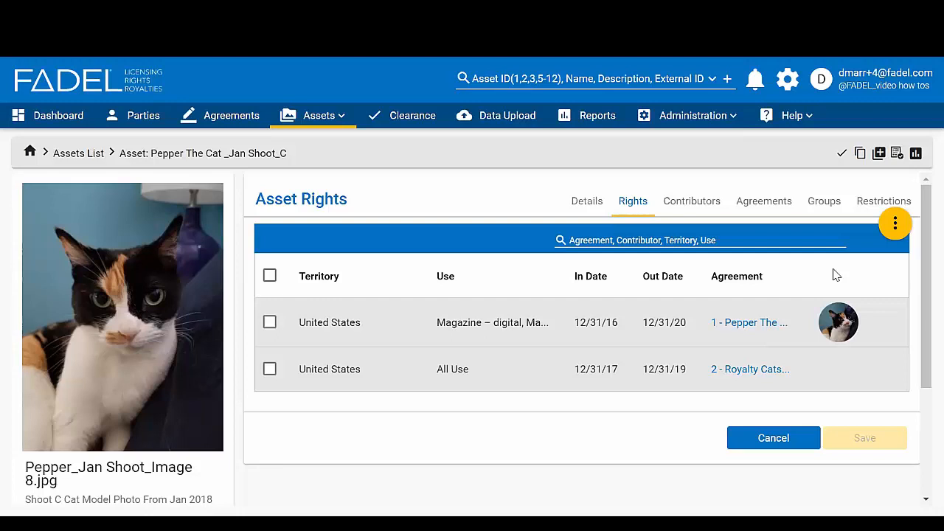
- Add a Europe Digital right, 03/01/2019 to 02/28/2022, obligation 1.0 Per Use, maximum uses 1,500, acknowledgment "Standard company copyright must be included", and save it
left_click(895, 225)
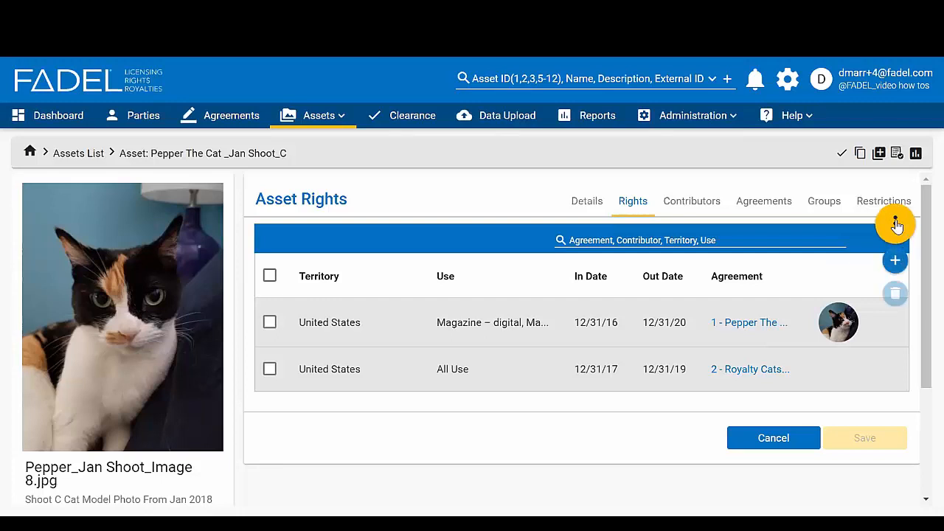
left_click(893, 261)
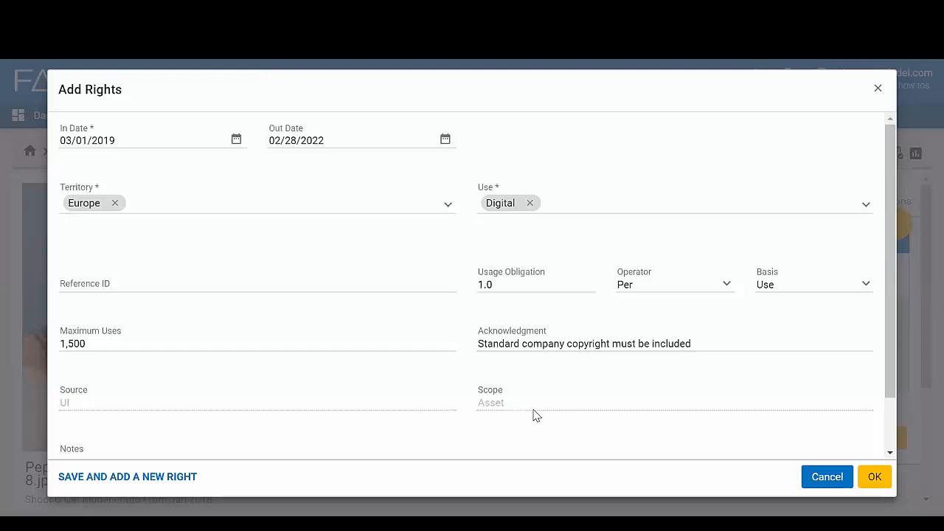
scroll(536, 415, "down", 2)
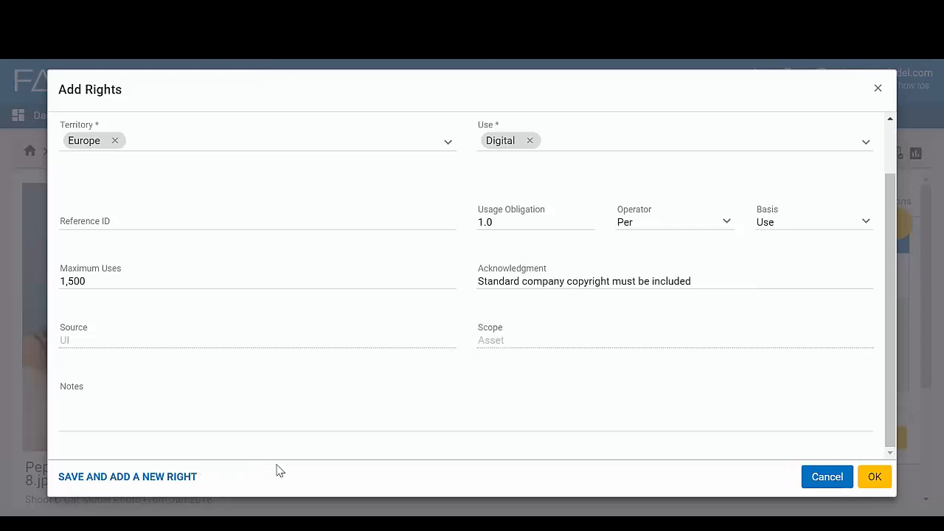
left_click(881, 477)
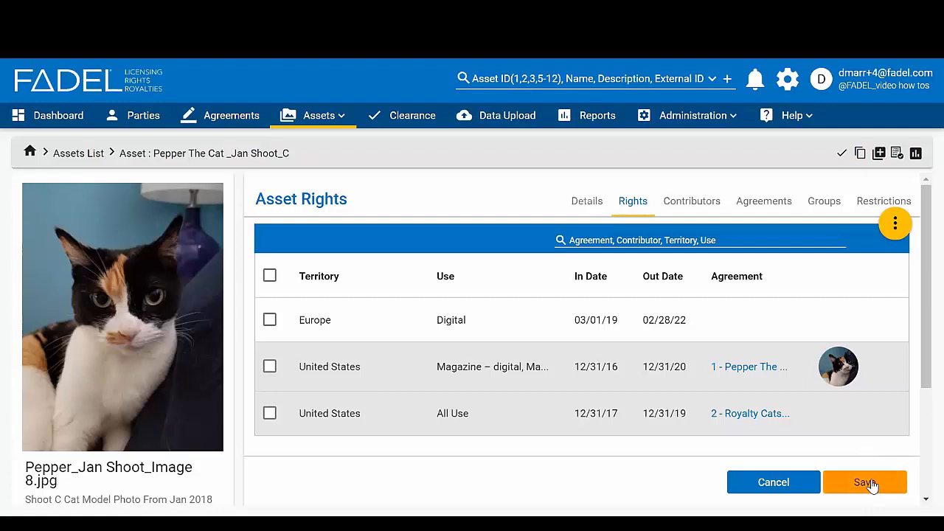
left_click(866, 482)
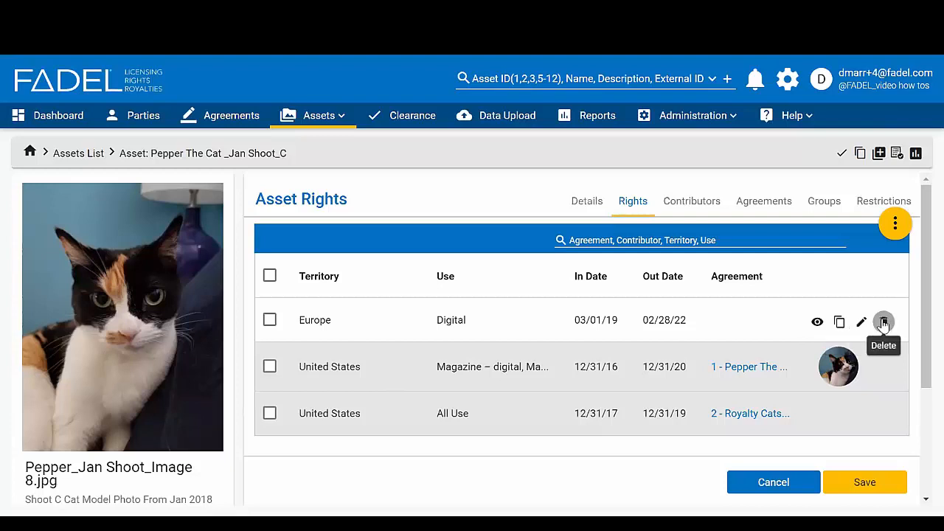
- Delete the Europe Digital right from the asset's rights
left_click(270, 320)
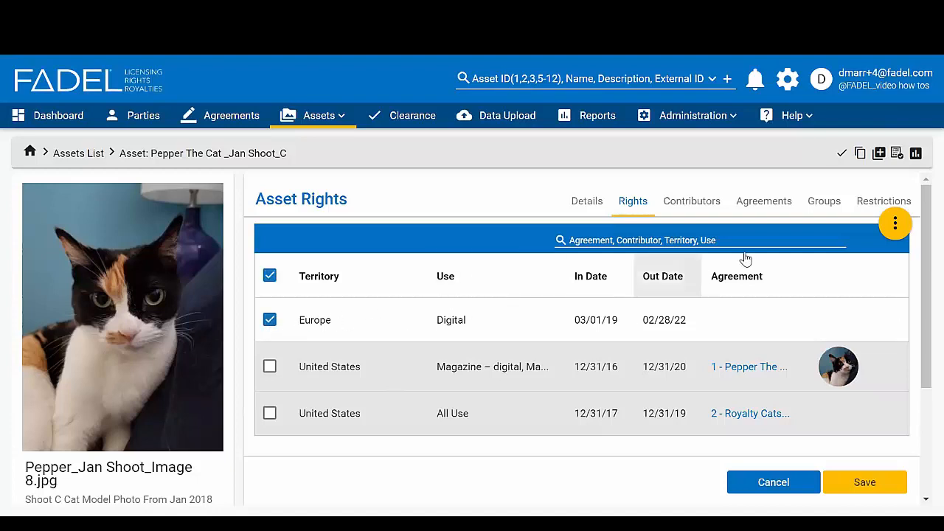
left_click(887, 225)
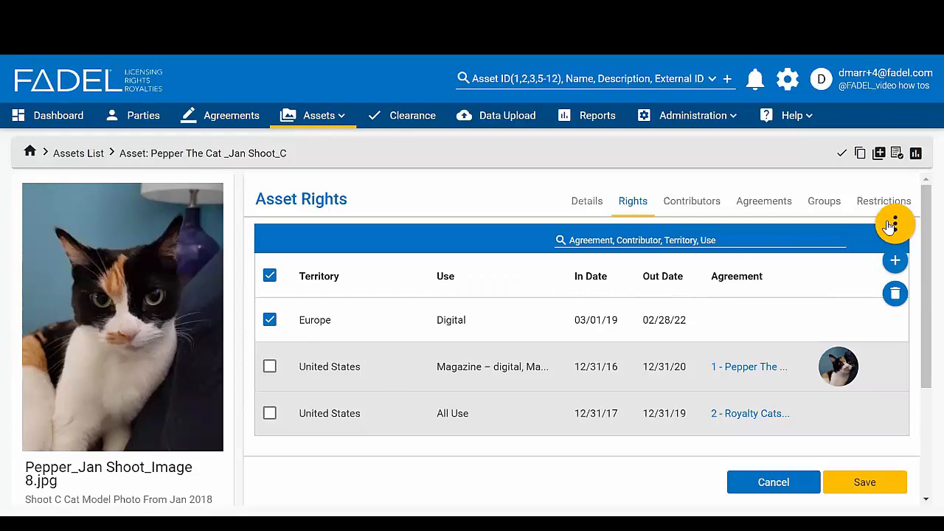
left_click(894, 295)
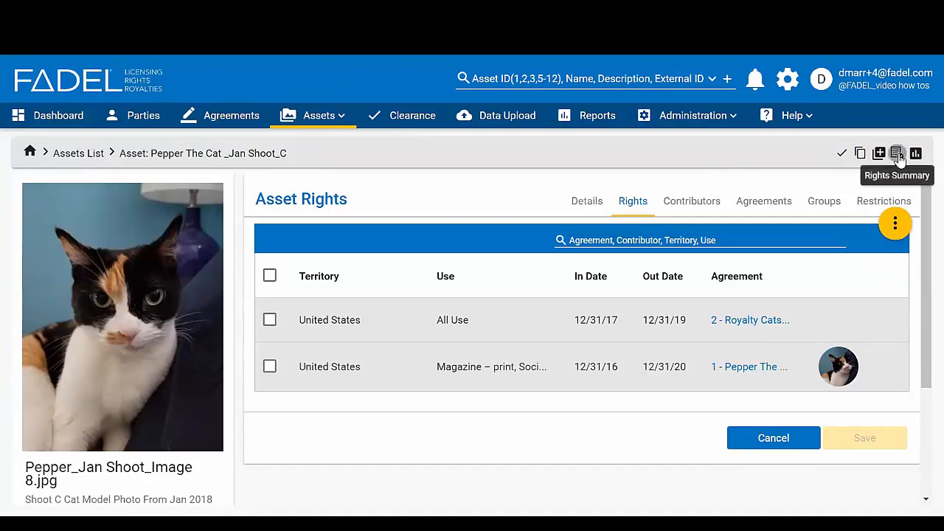
- Open the rights summary of the asset
left_click(897, 154)
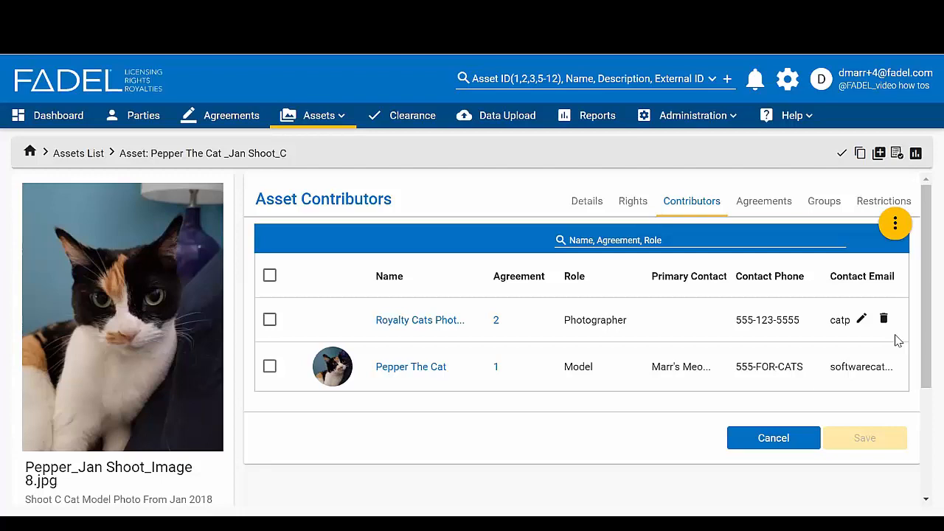
- Select all of the asset's listed contributors, and add another contributor with the contributor role Model
left_click(270, 276)
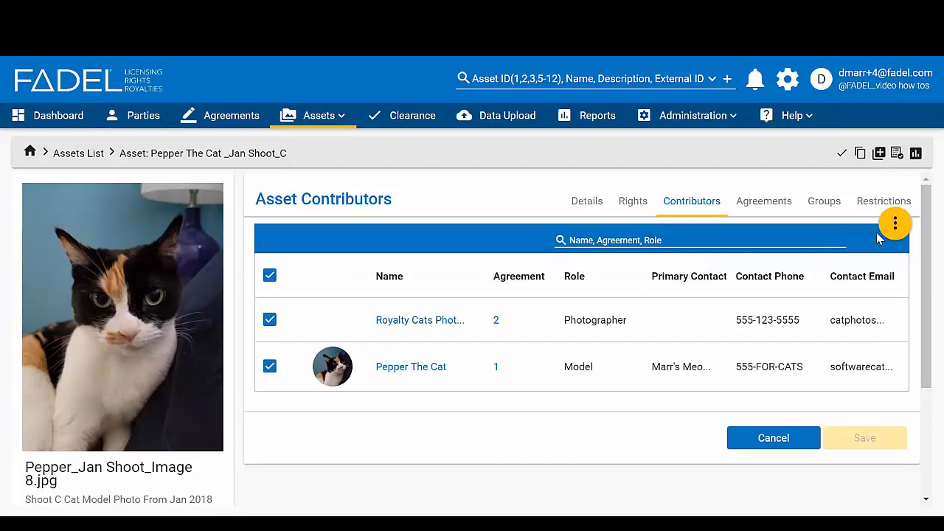
mouse_move(892, 234)
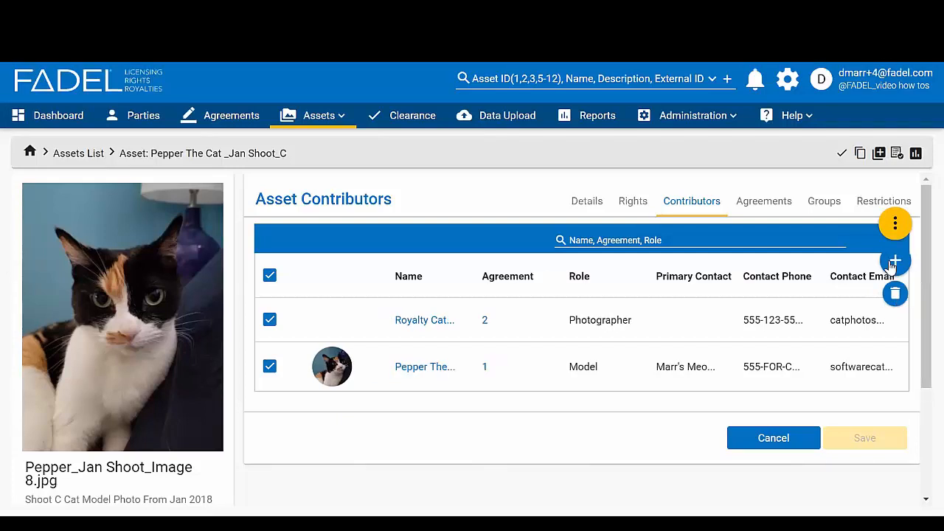
left_click(892, 265)
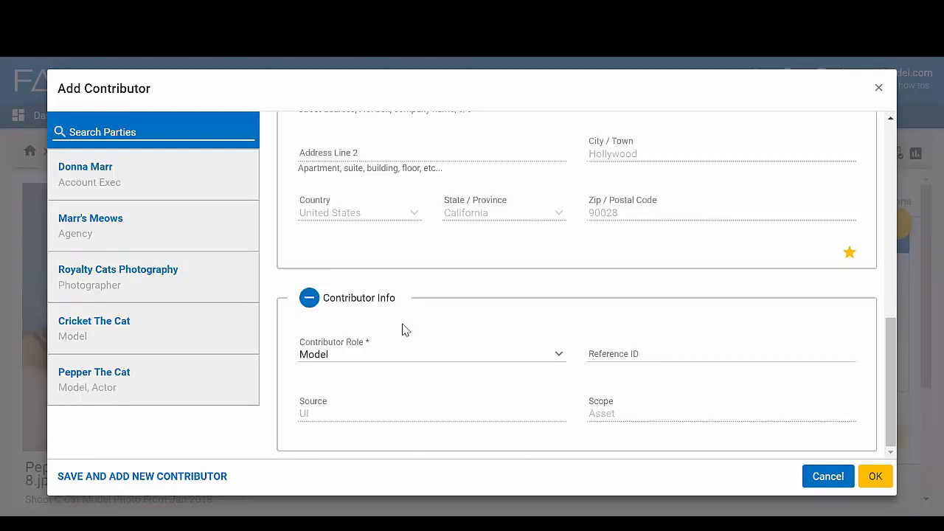
left_click(558, 356)
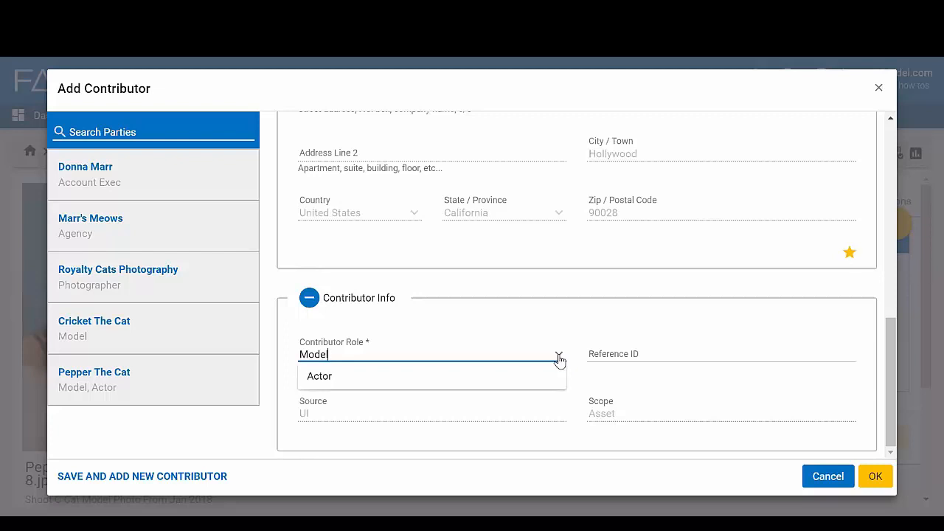
left_click(632, 380)
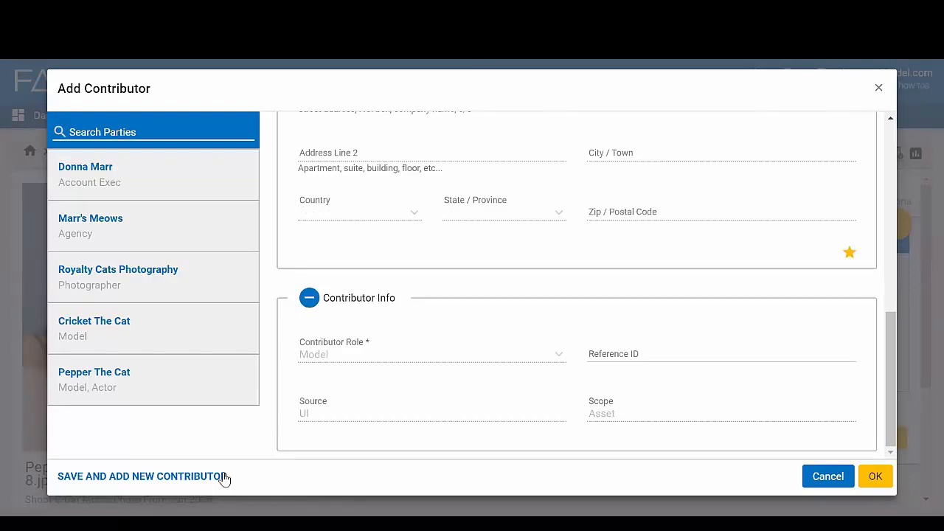
left_click(875, 479)
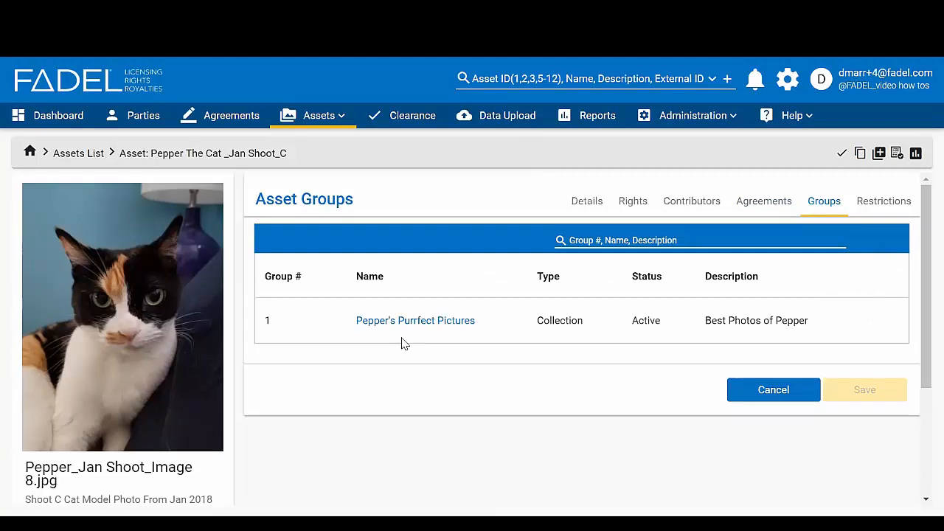
- View the details of the asset's group "Pepper's Purrfect Pictures" and return to the asset
left_click(403, 319)
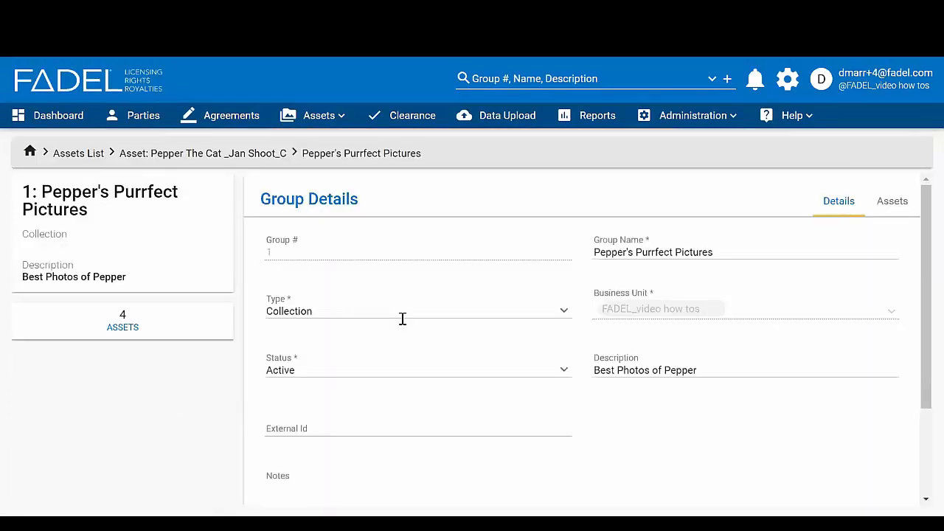
left_click(238, 163)
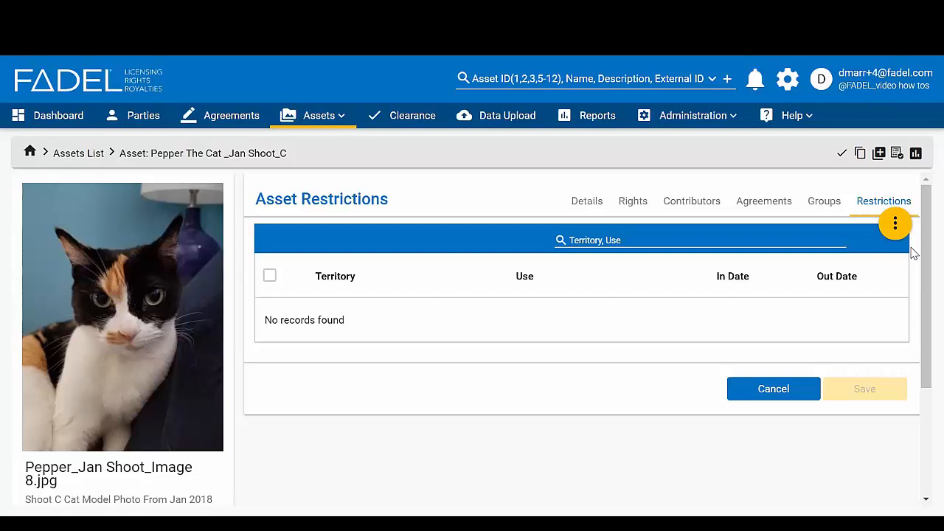
- Open the form for adding a new restriction to the asset
mouse_move(901, 235)
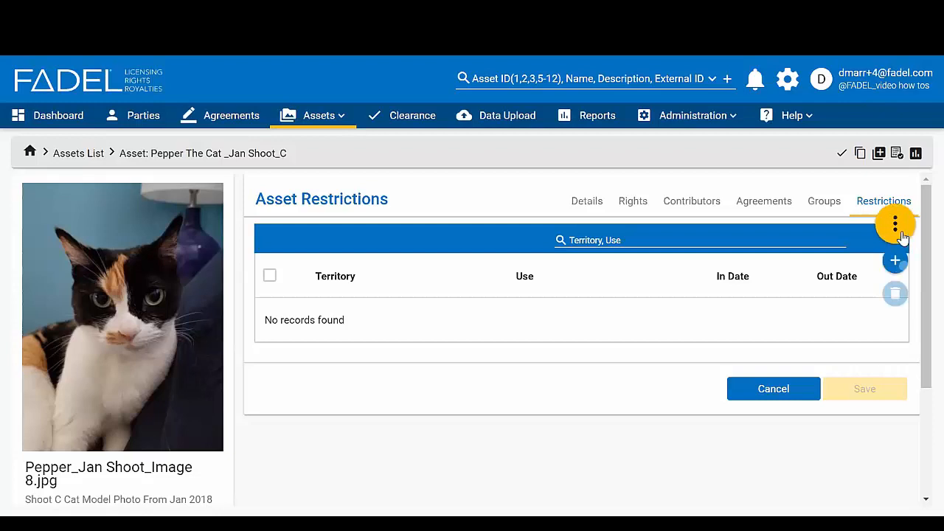
left_click(896, 260)
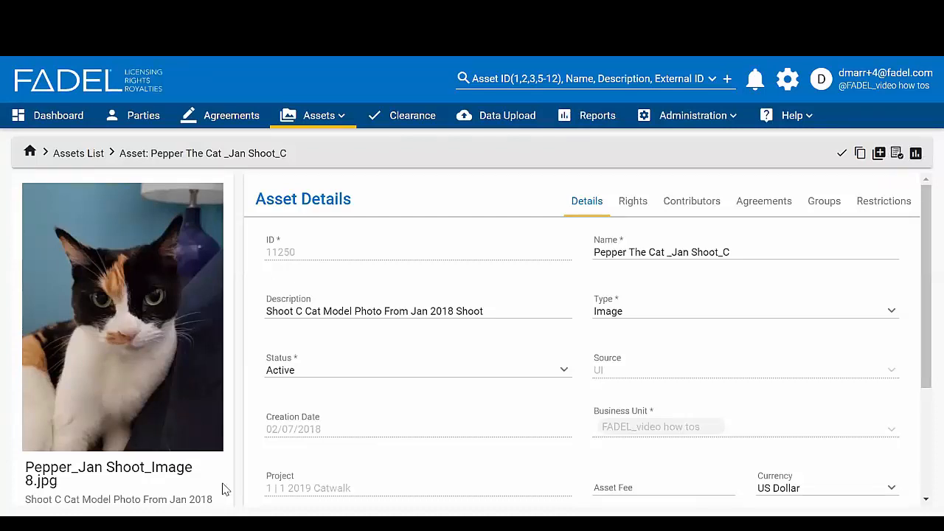
- Open the options for uploading a new image or removing the current image of the asset
scroll(225, 489, "down", 1)
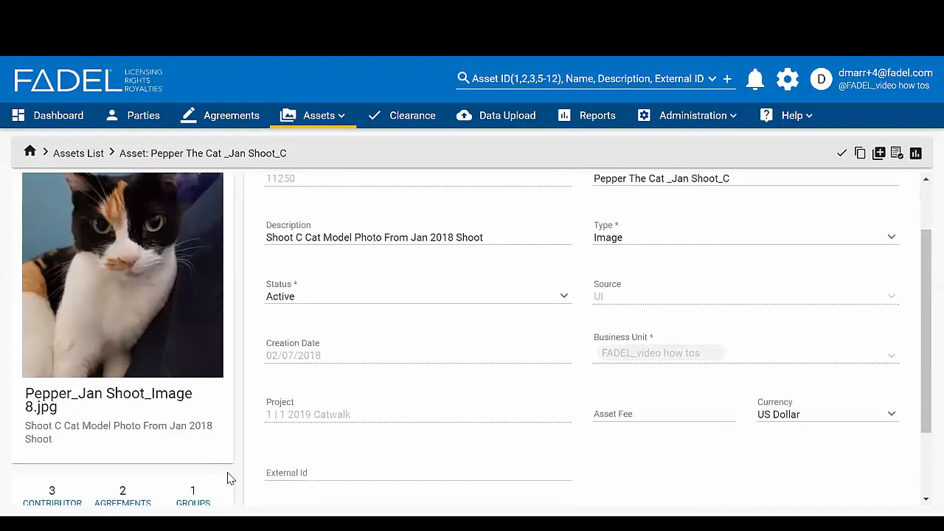
left_click(215, 457)
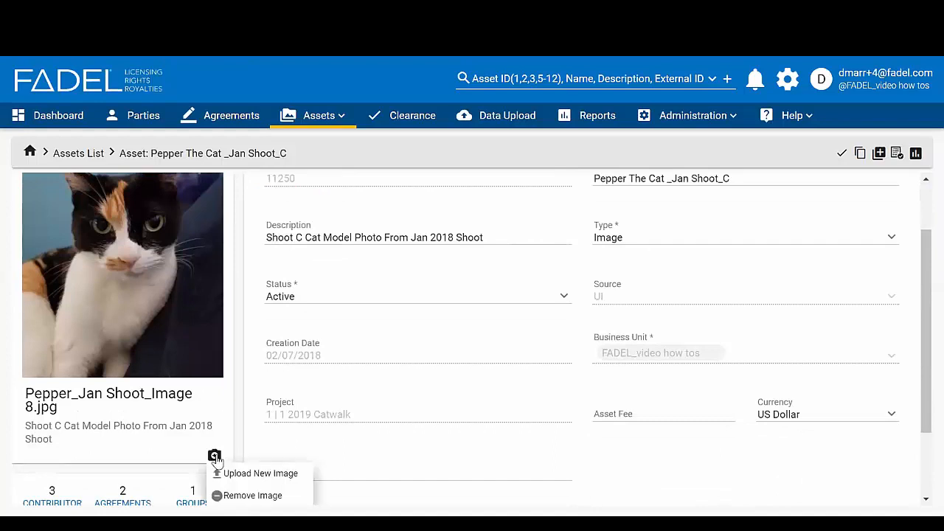